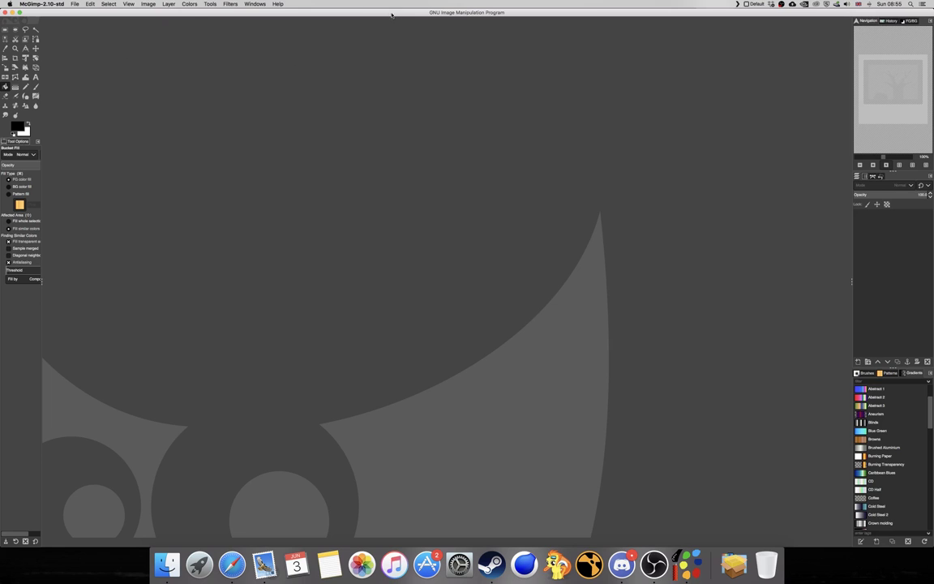
# - Create a new image and add a transparent layer named Layer
pyautogui.press('super+n')
pyautogui.press('Return')
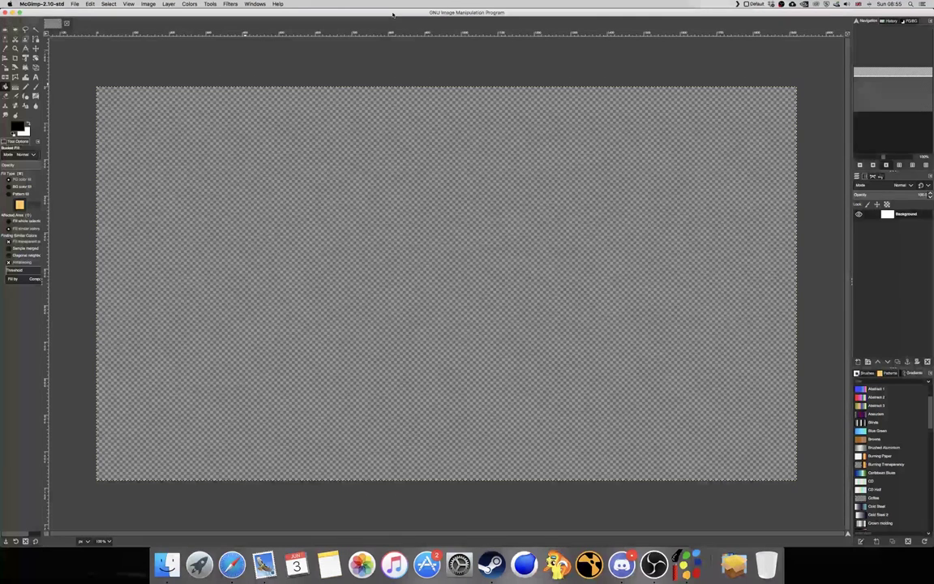
pyautogui.click(858, 361)
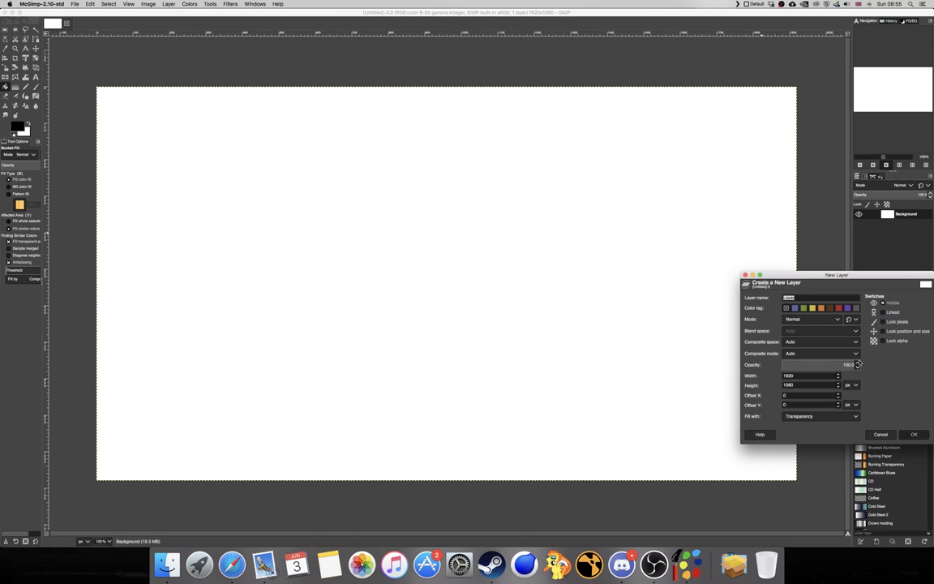
pyautogui.press('Return')
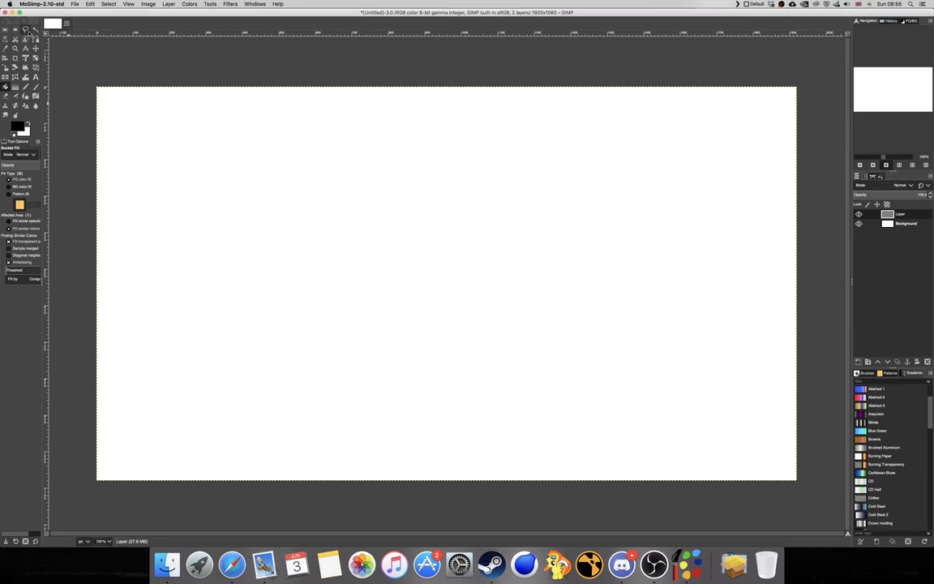
# - Draw a circular selection near the canvas centre with Ellipse Select
pyautogui.click(15, 29)
pyautogui.moveTo(325, 167); pyautogui.dragTo(604, 446)
pyautogui.moveTo(561, 391); pyautogui.dragTo(563, 367)
# - Fill the circle with white, then hide the Background layer to check it
pyautogui.hotkey('shift', 'b')
pyautogui.press('x')
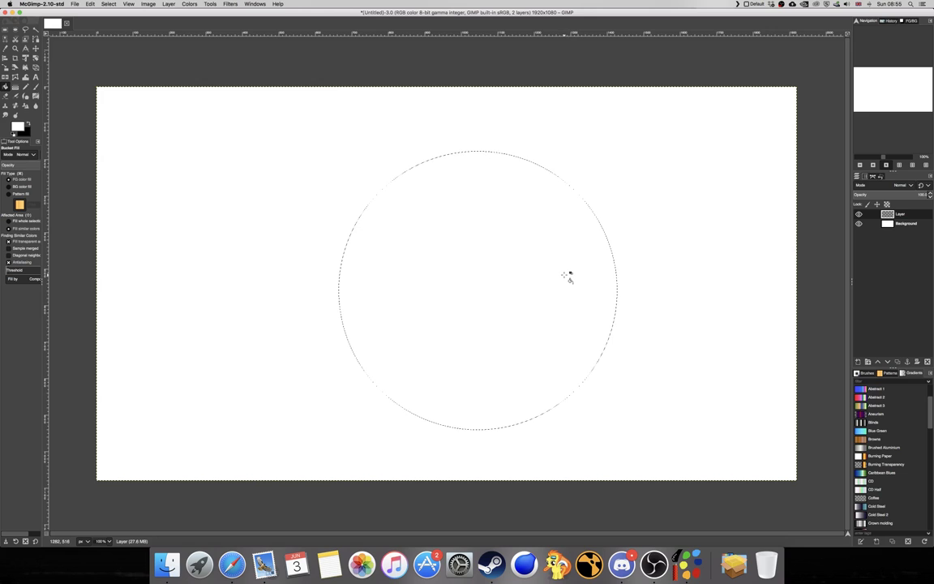
pyautogui.press('super+shift+a')
pyautogui.press('super+z')
pyautogui.click(860, 223)
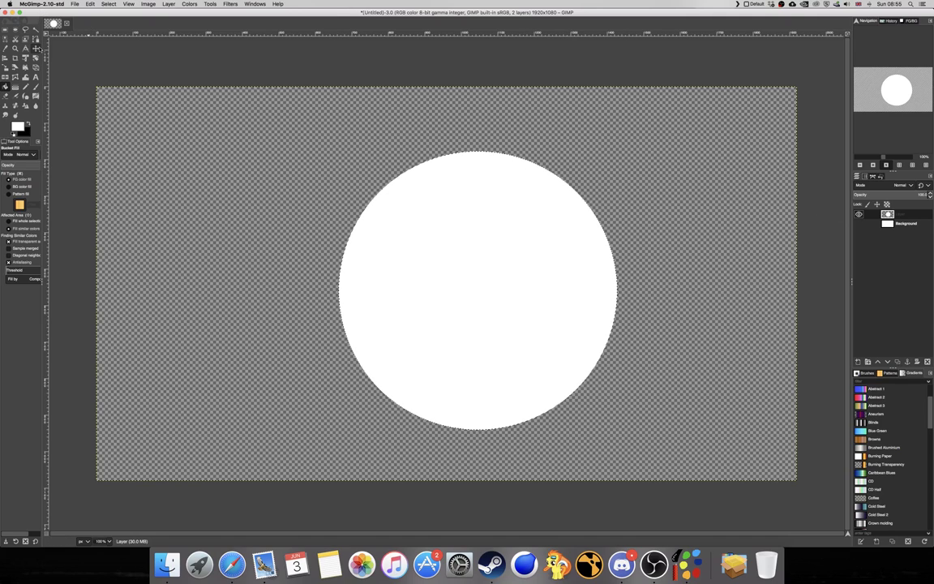
# - Show the Background again and add Layer #1 above the circle layer
pyautogui.click(860, 224)
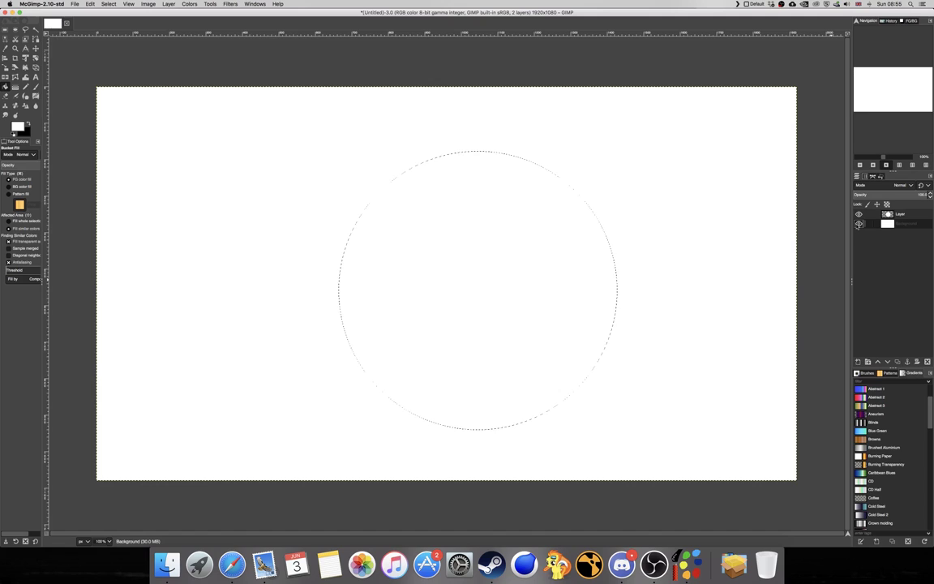
pyautogui.press('pageup')
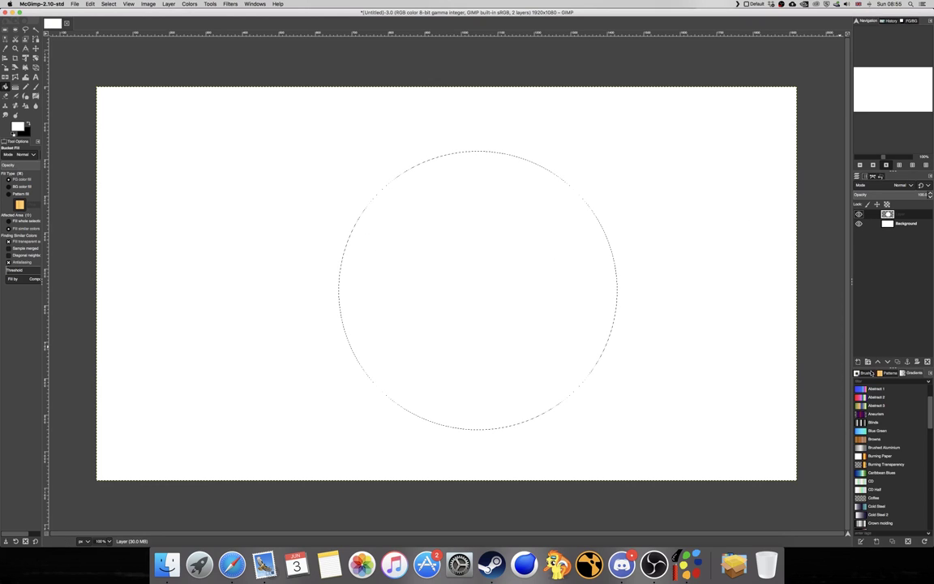
pyautogui.click(858, 362)
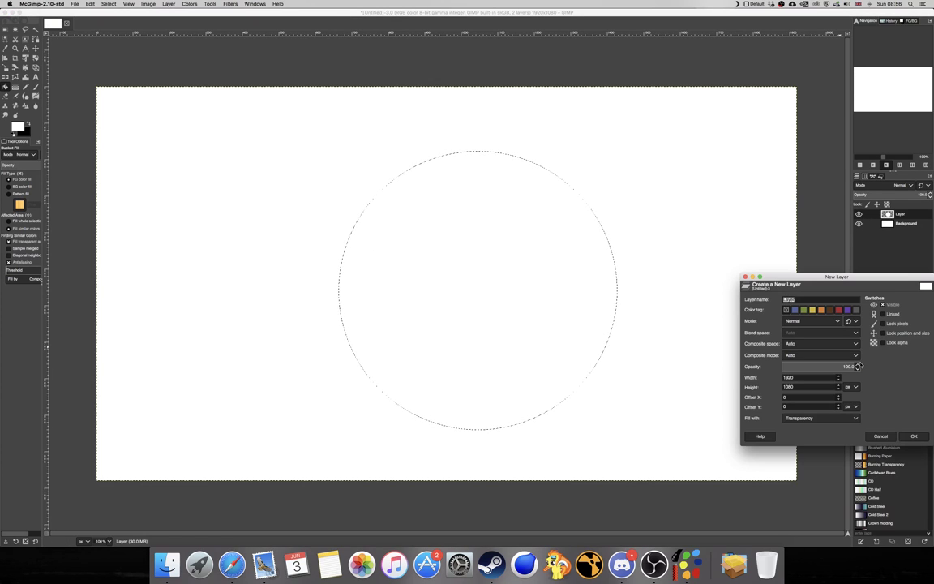
pyautogui.press('Return')
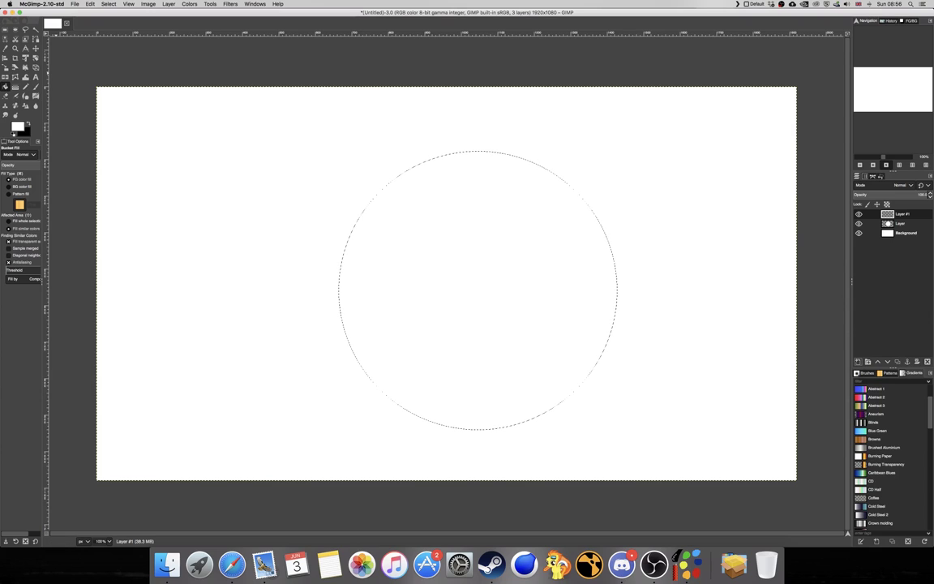
# - Set the foreground colour to bright green 5aff00
pyautogui.click(20, 126)
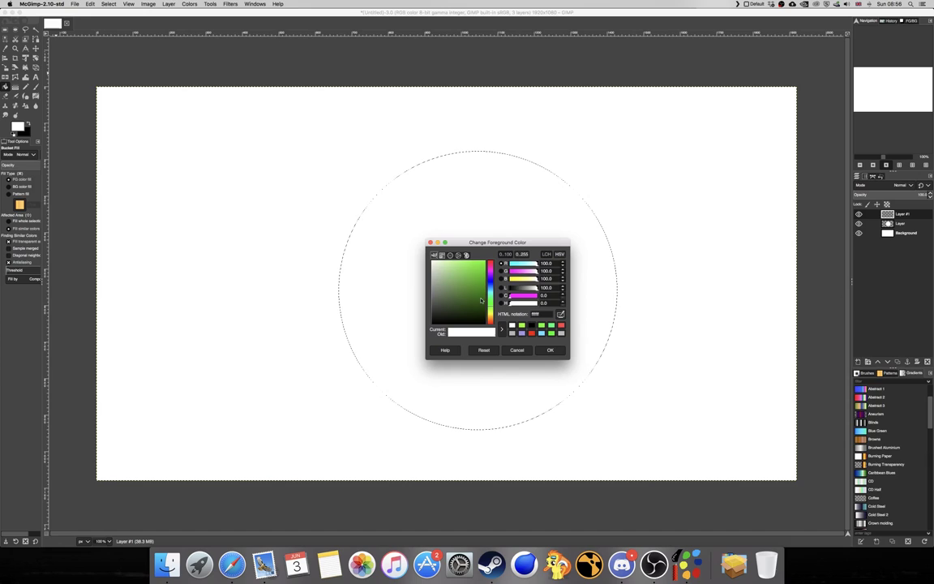
pyautogui.moveTo(481, 301); pyautogui.dragTo(494, 249)
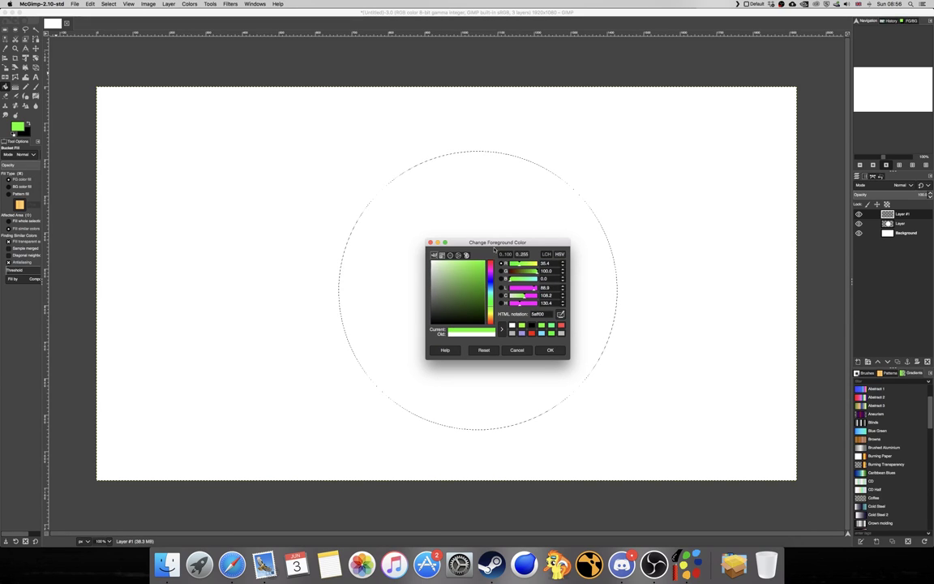
pyautogui.click(550, 350)
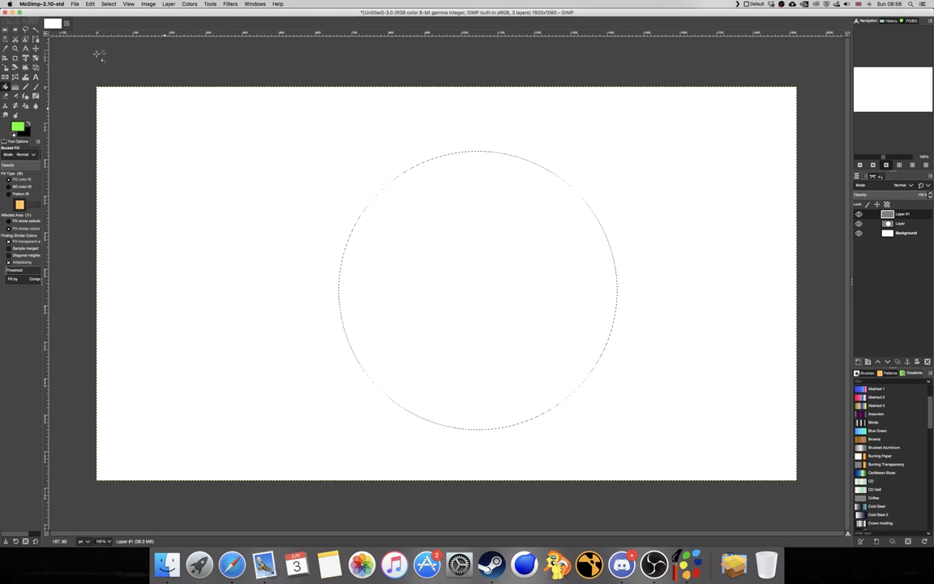
# - Clear the circle selection and bucket fill all of Layer #1 with green
pyautogui.click(15, 28)
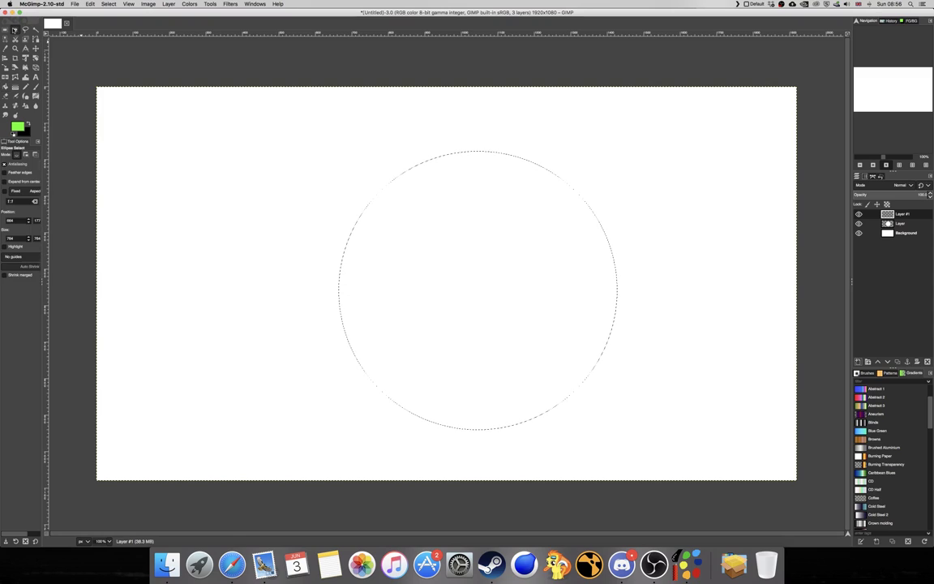
pyautogui.click(434, 110)
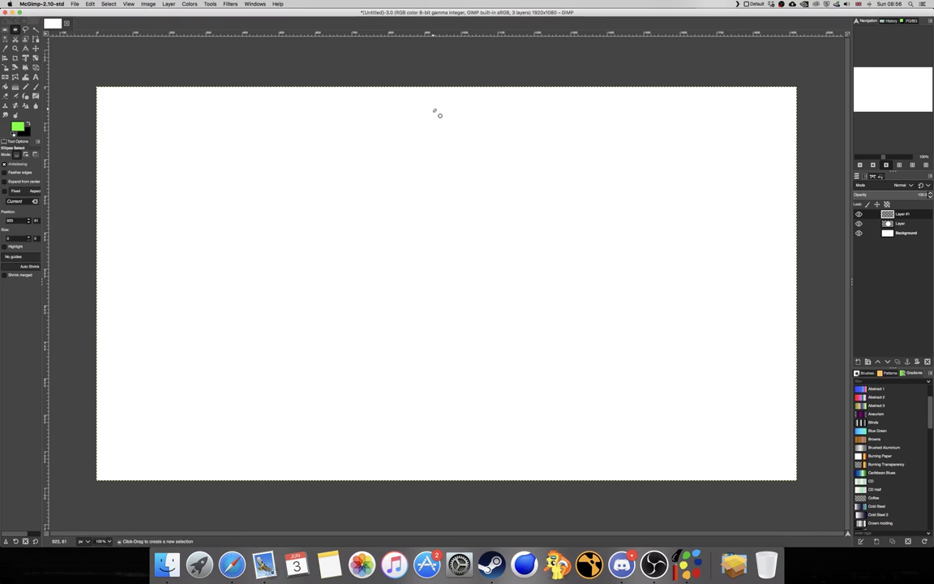
pyautogui.press('shift')
pyautogui.hotkey('shift', 'b')
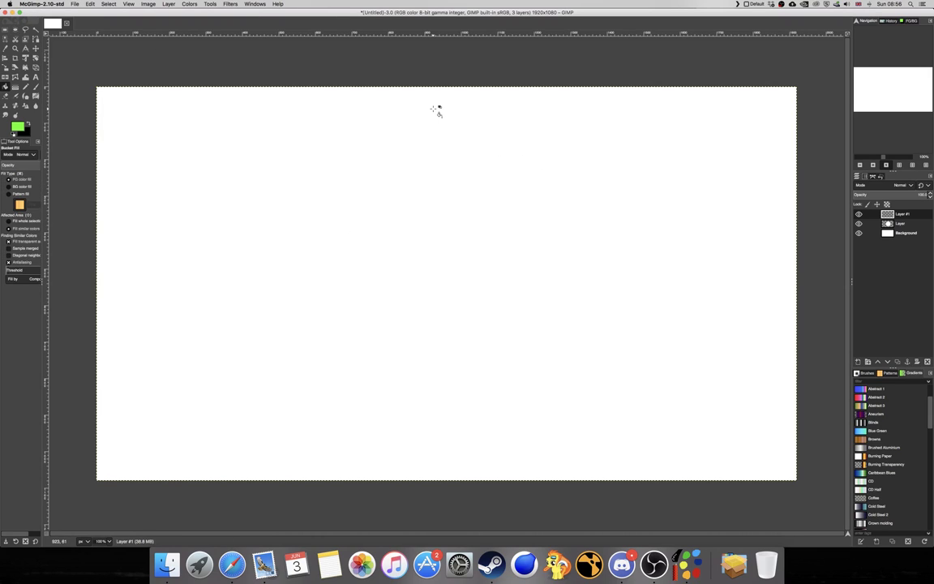
pyautogui.click(397, 185)
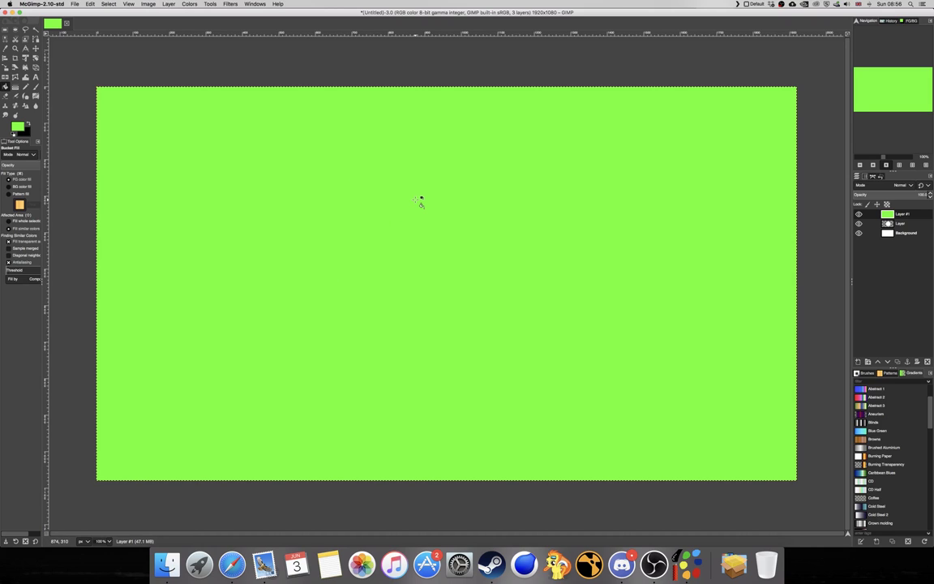
# - Put the circle Layer and Layer #1 in a new Layer Group, with Layer #1 in Multiply
pyautogui.press('e')
pyautogui.rightClick(913, 217)
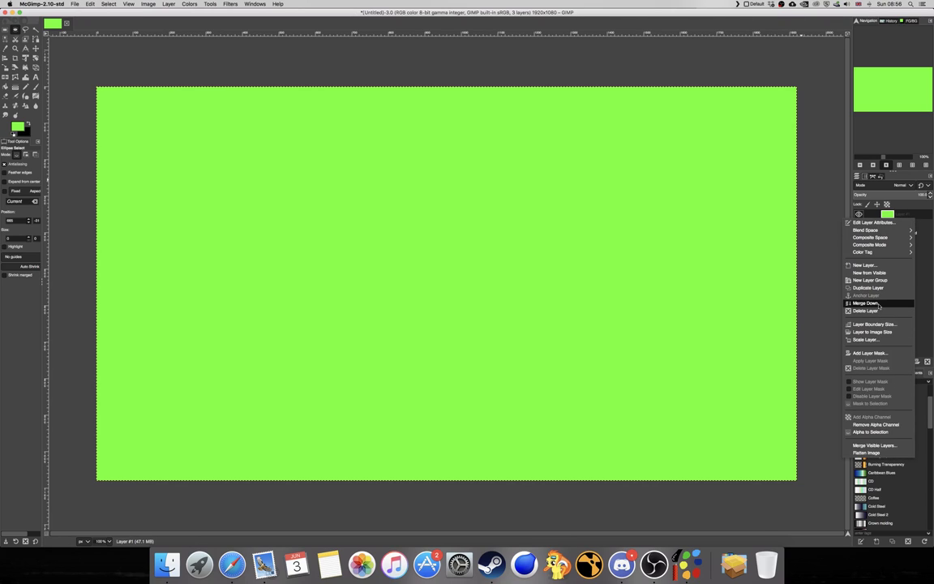
pyautogui.press('alt')
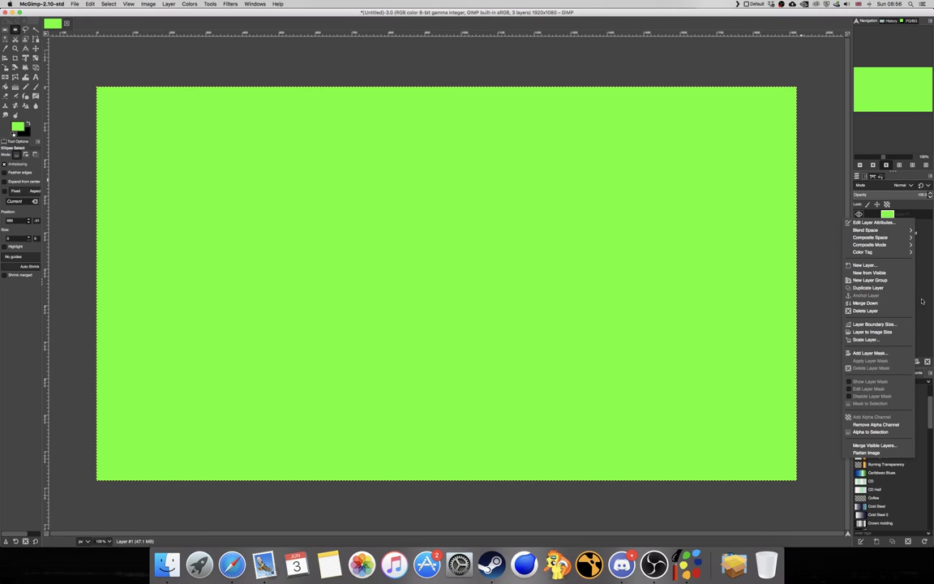
pyautogui.click(927, 301)
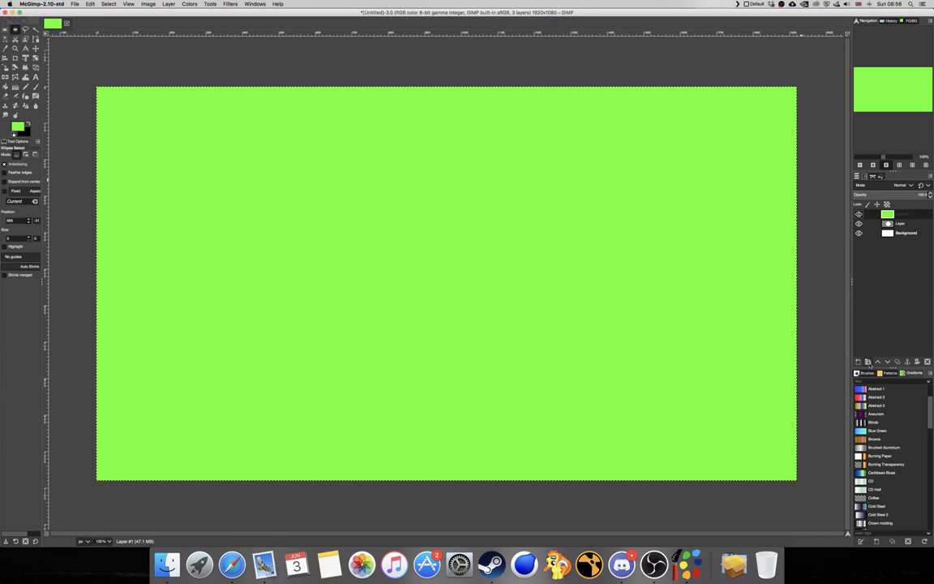
pyautogui.click(868, 362)
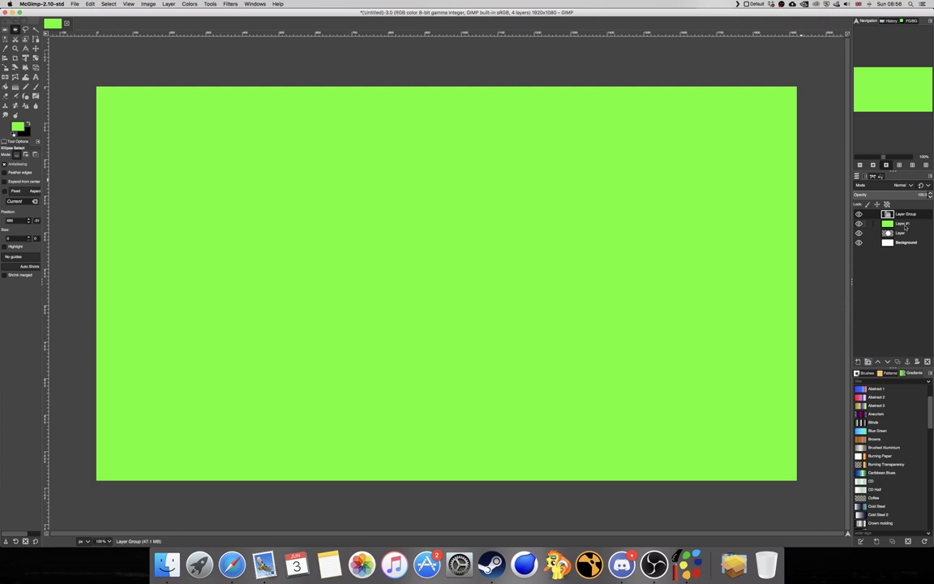
pyautogui.moveTo(905, 233)
pyautogui.mouseDown()
pyautogui.moveTo(904, 215)
pyautogui.moveTo(913, 230)
pyautogui.moveTo(896, 224)
pyautogui.mouseUp()
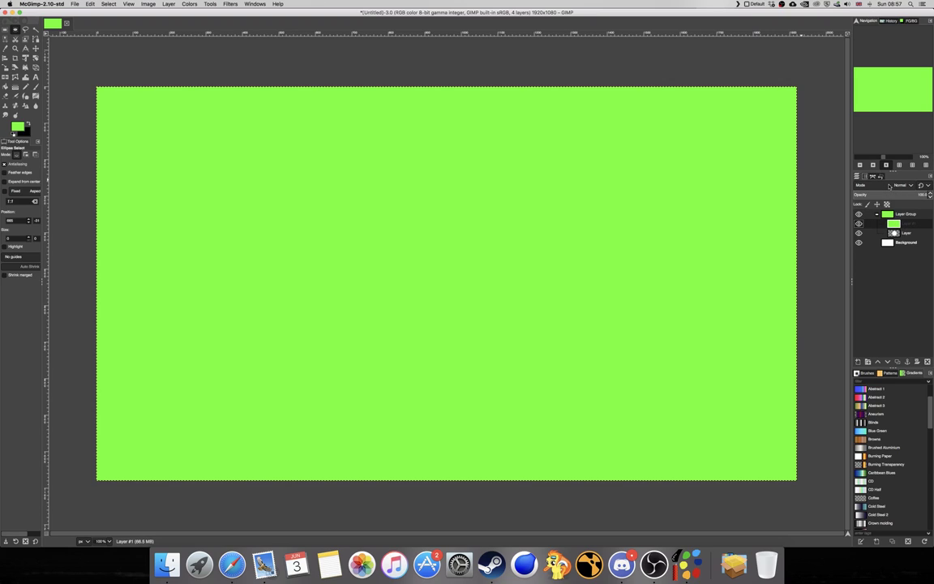
pyautogui.click(889, 186)
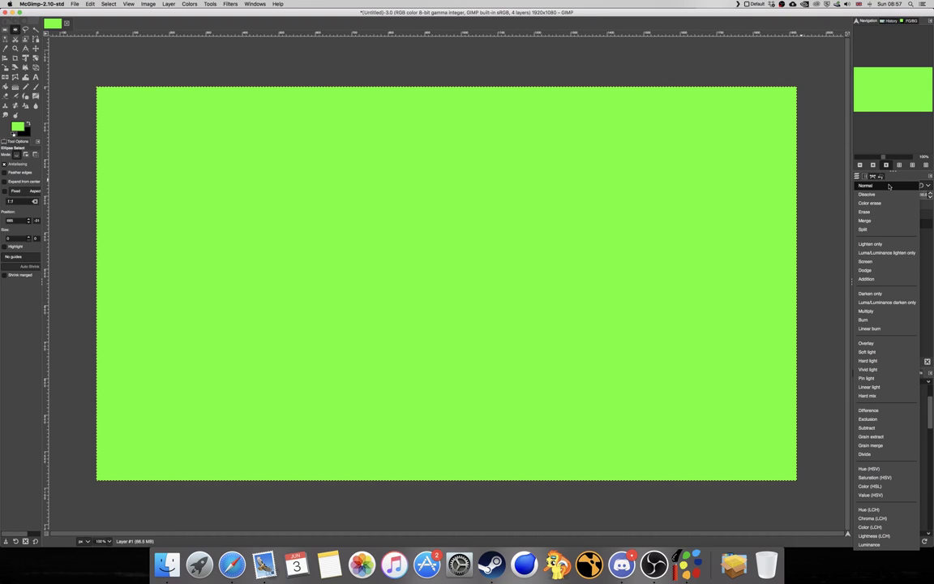
pyautogui.click(882, 310)
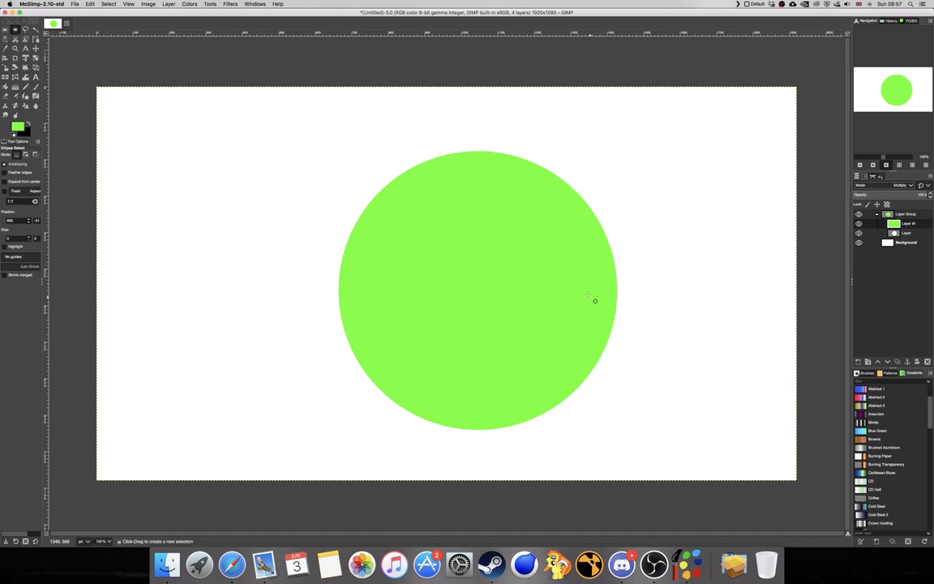
# - Add Layer #2 inside the group in Multiply mode, with black as foreground
pyautogui.click(858, 363)
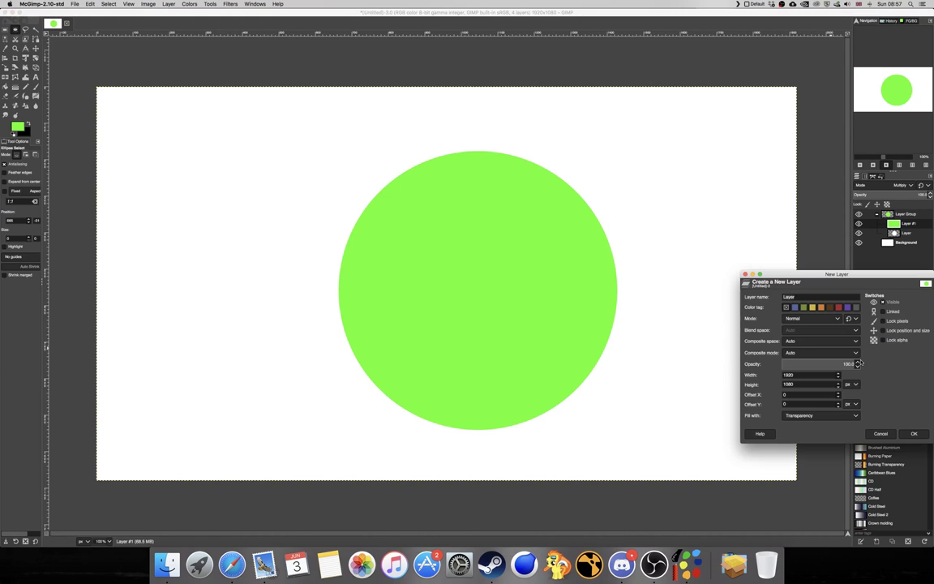
pyautogui.press('Return')
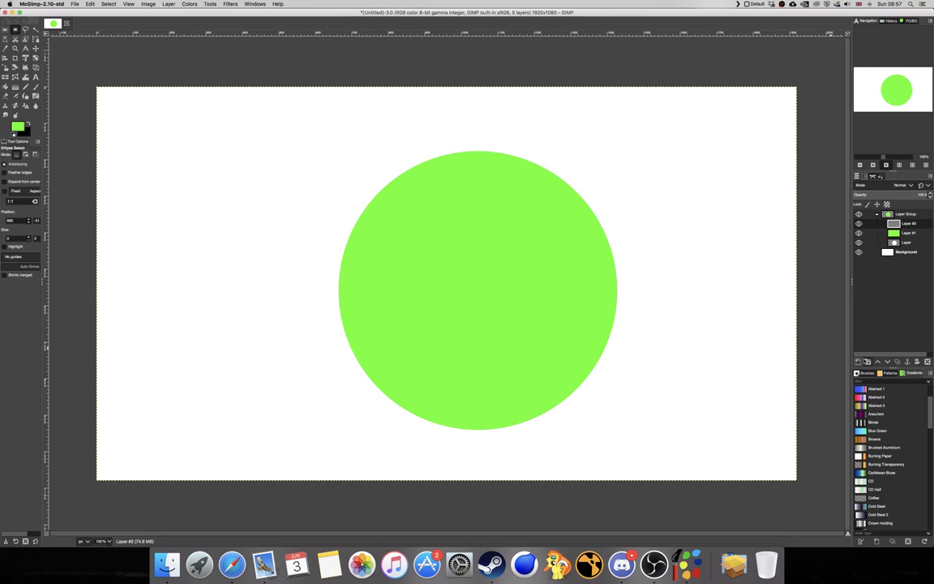
pyautogui.press('x')
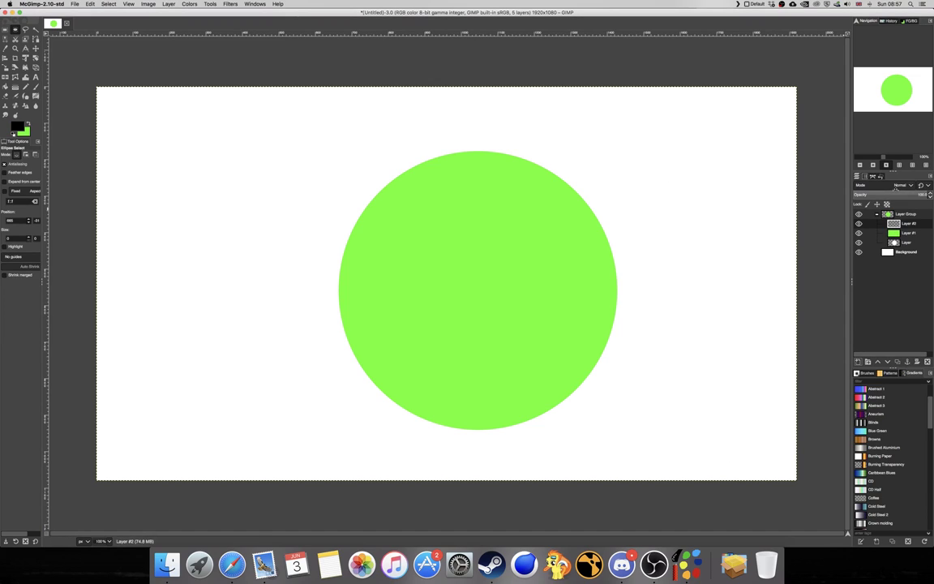
pyautogui.click(897, 185)
pyautogui.click(872, 310)
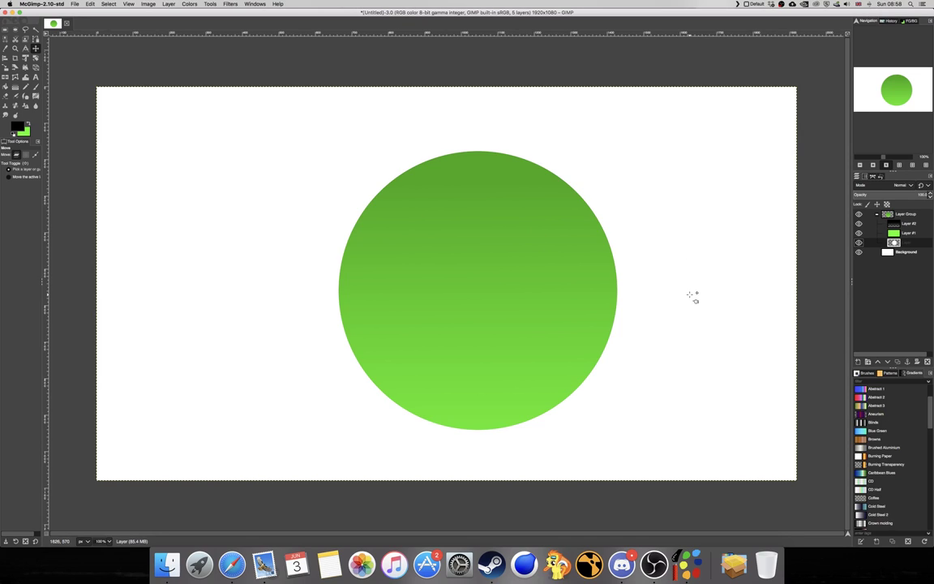
pyautogui.moveTo(533, 307); pyautogui.dragTo(373, 316)
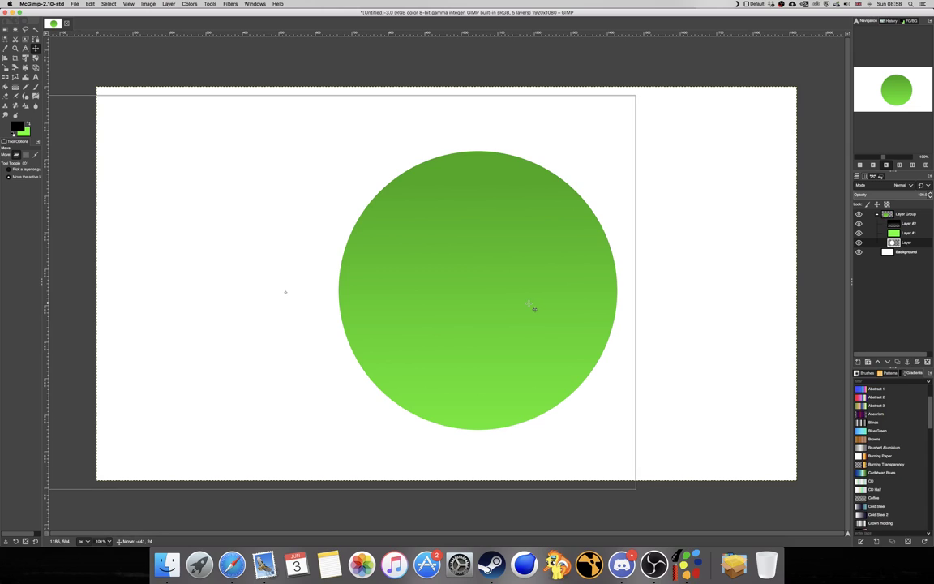
pyautogui.moveTo(523, 278); pyautogui.dragTo(678, 266)
pyautogui.hotkey('ctrl', 'z')
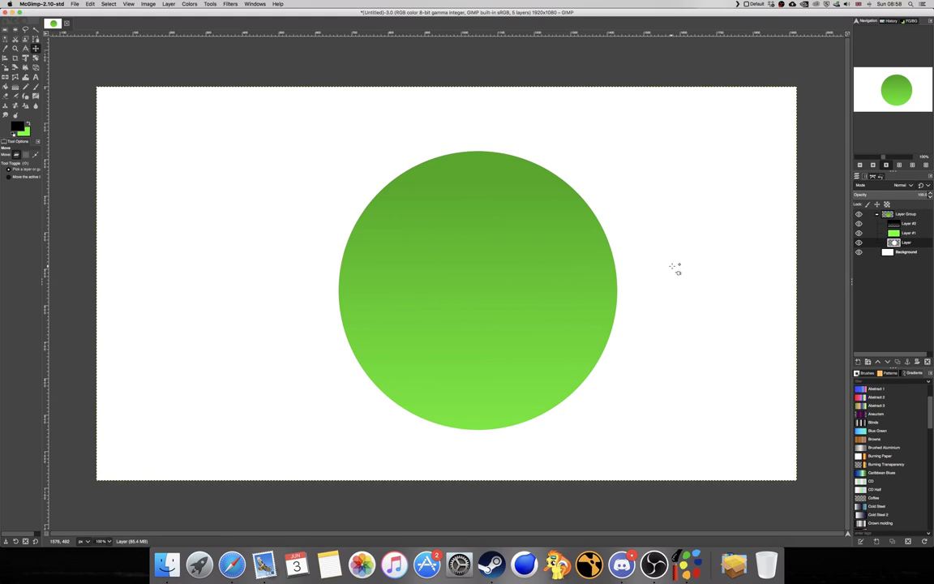